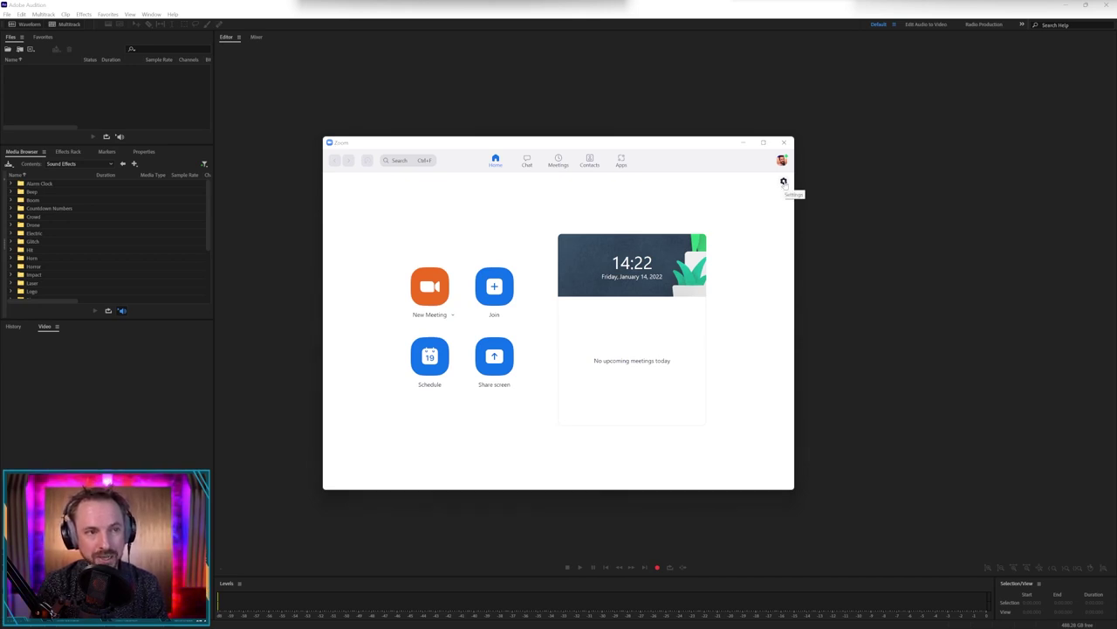
- Open the audio settings of the meeting client
left_click(783, 182)
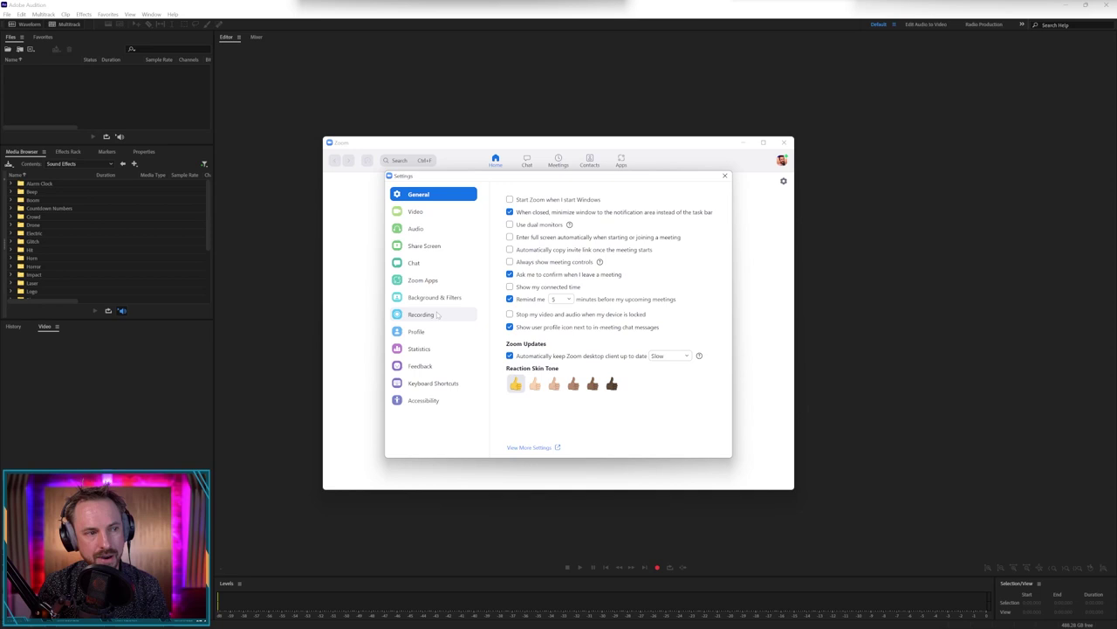
left_click(420, 230)
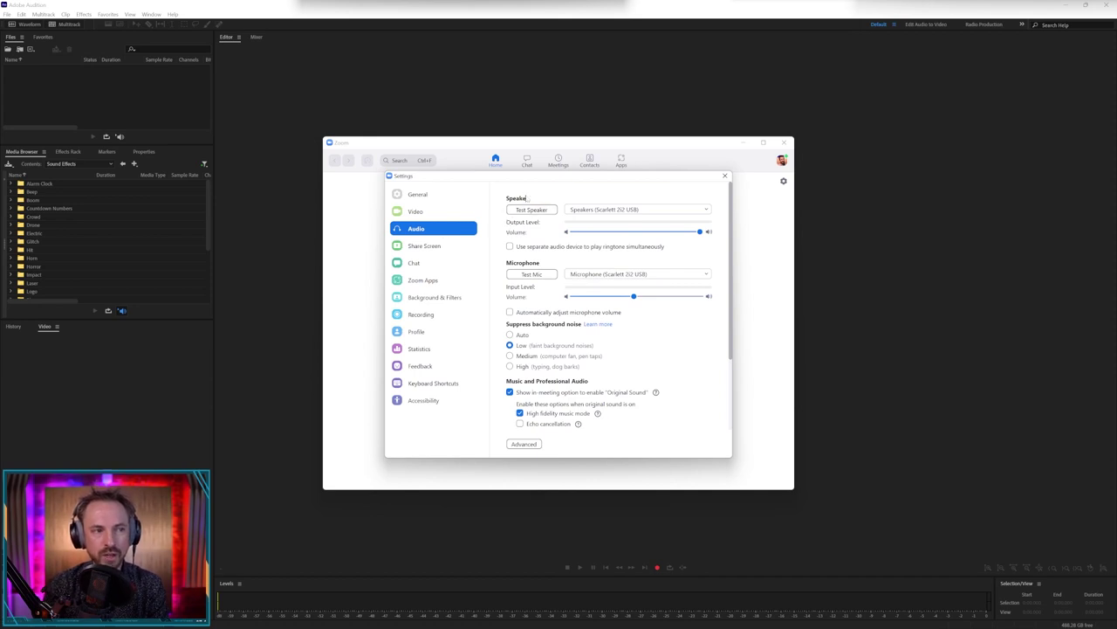
left_click_drag(728, 327, 788, 309)
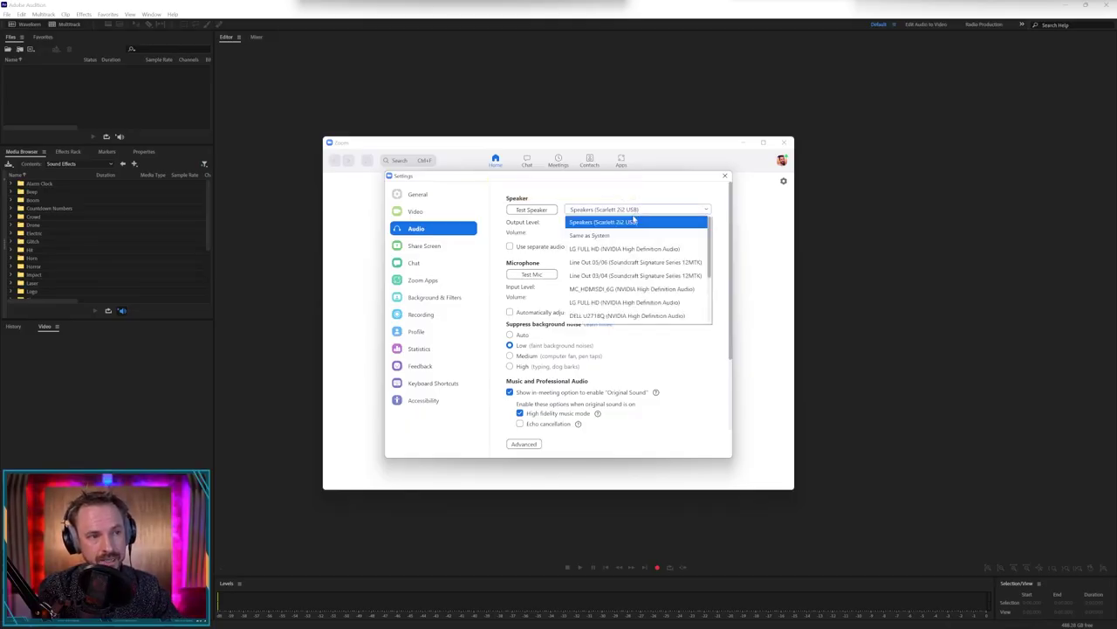
- Keep Speakers (Scarlett 2i2 USB) as the output device at maximum volume and play the speaker test sound
scroll(639, 264, "down", 2)
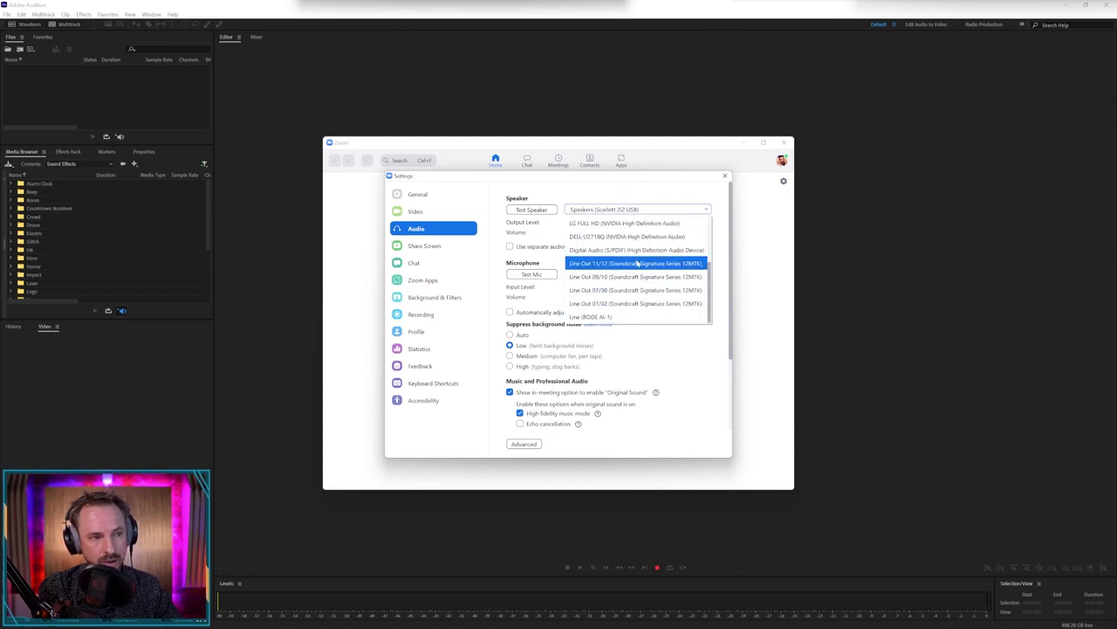
scroll(638, 262, "up", 3)
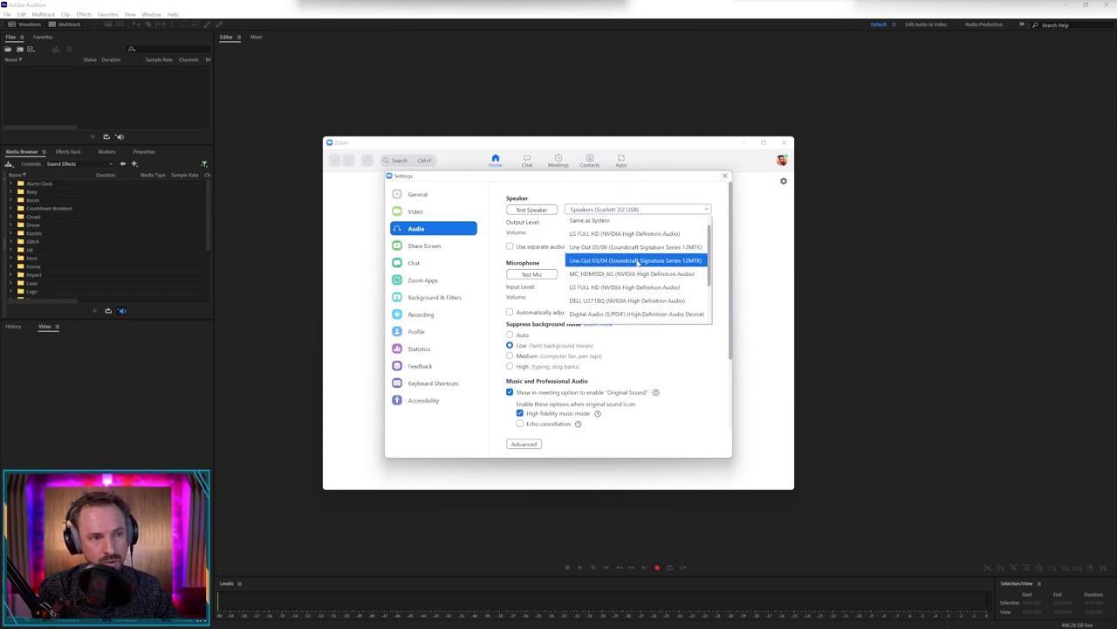
left_click(621, 210)
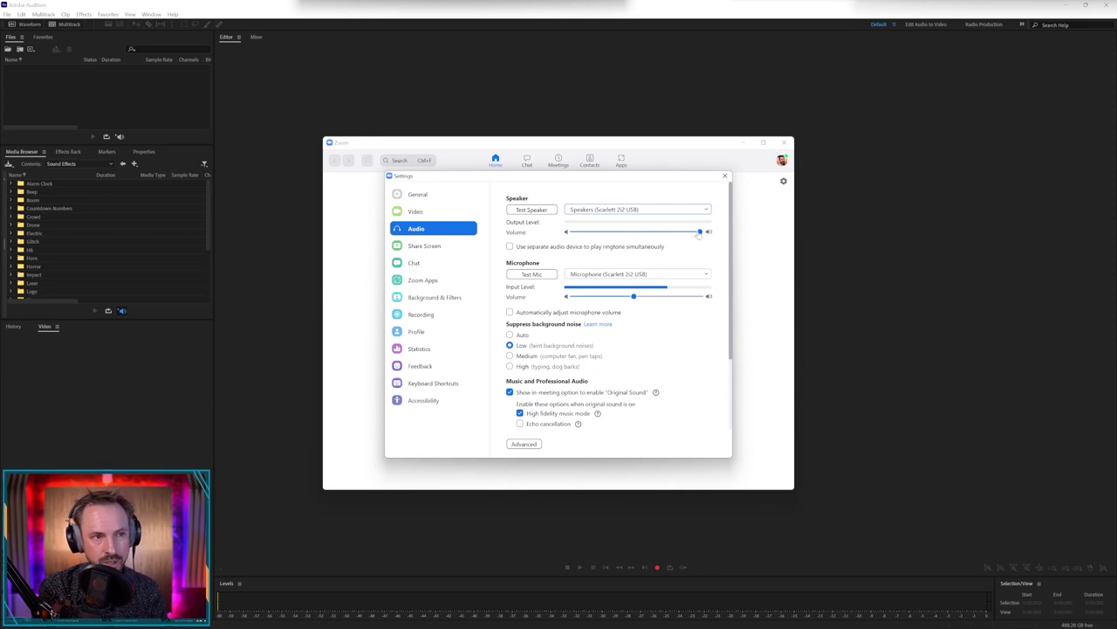
mouse_move(699, 232)
left_mouse_down()
mouse_move(661, 232)
mouse_move(714, 231)
left_mouse_up()
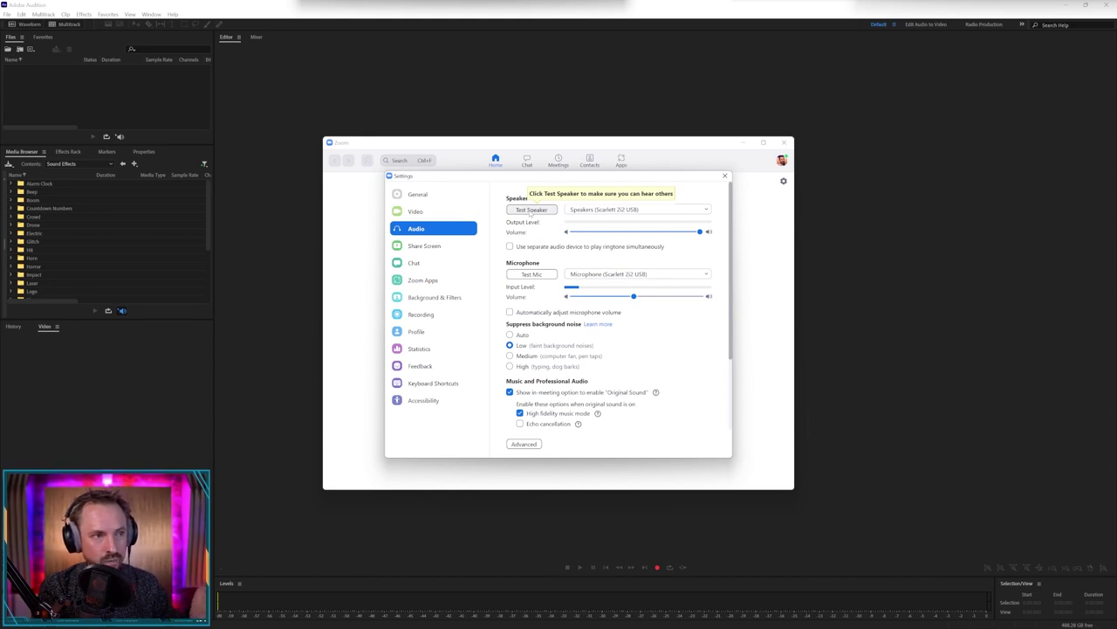
left_click(530, 210)
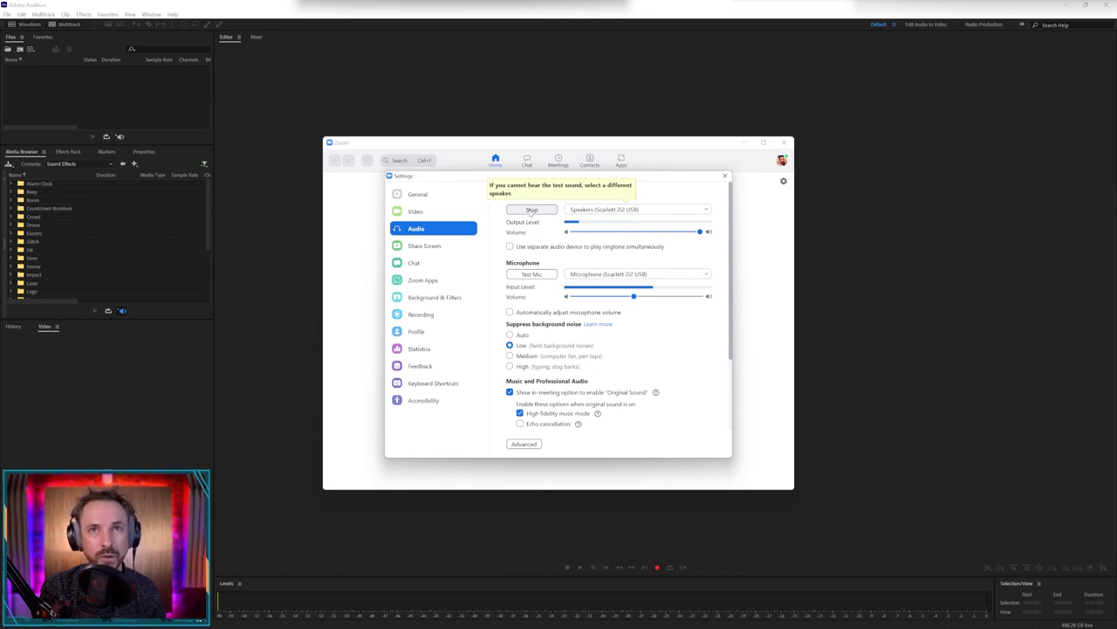
left_click(531, 210)
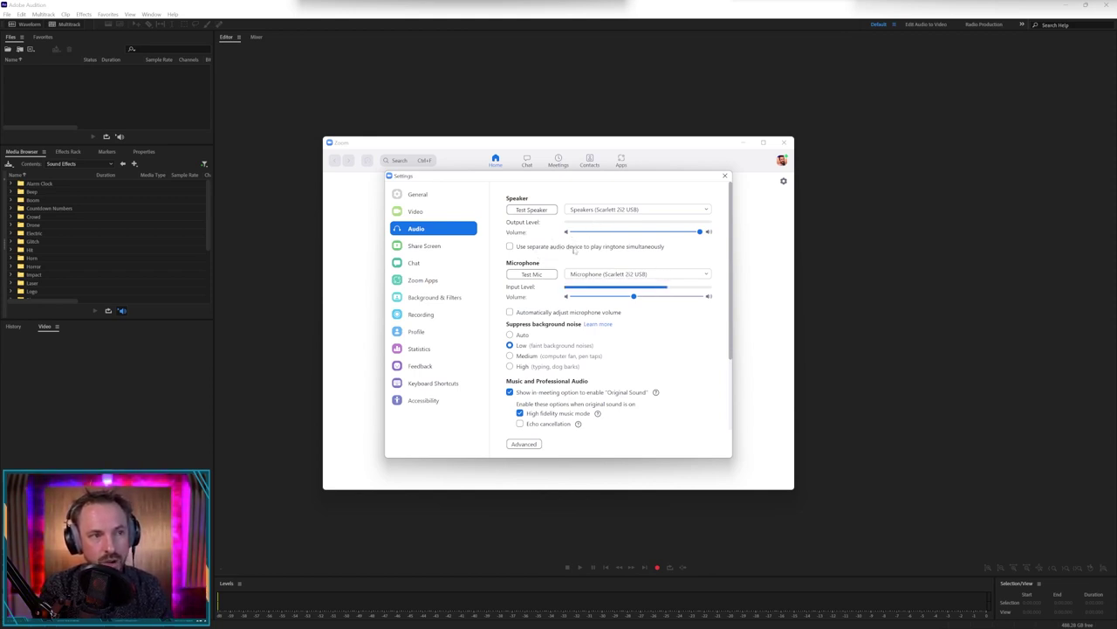
- Enable a separate audio device for simultaneous ringtones and choose Line (RODE AI-1) as its speaker
left_click(623, 247)
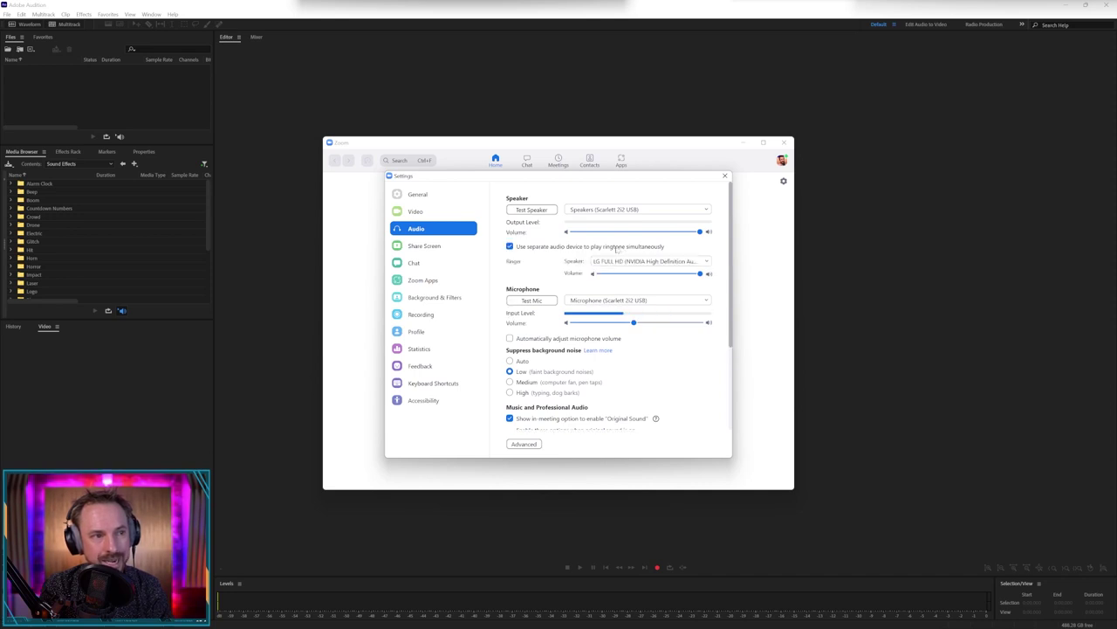
left_click(650, 261)
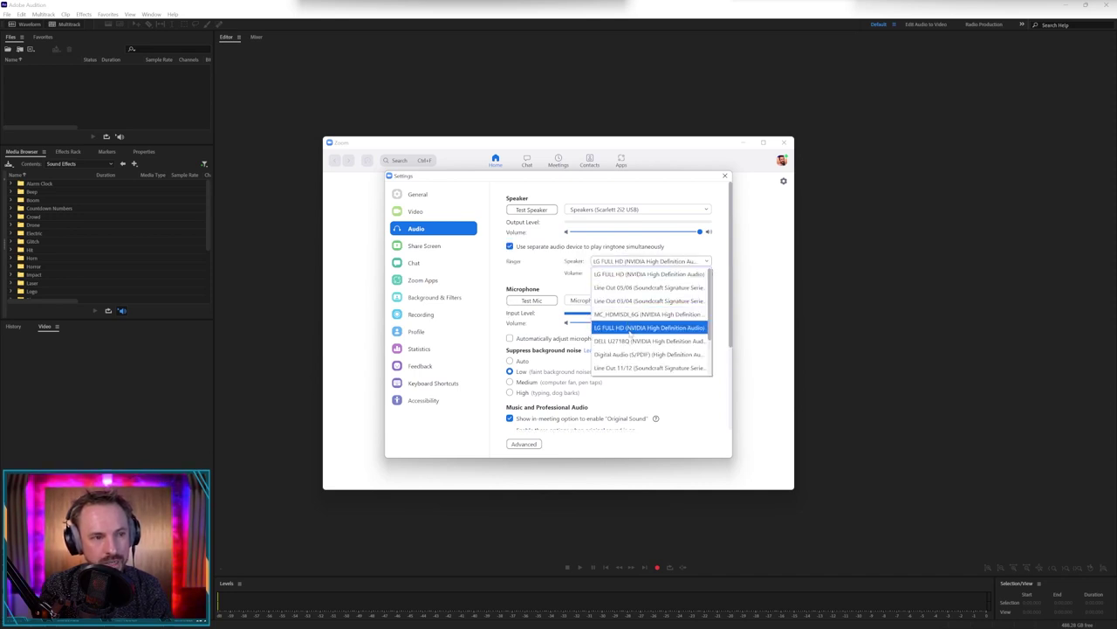
scroll(630, 312, "down", 4)
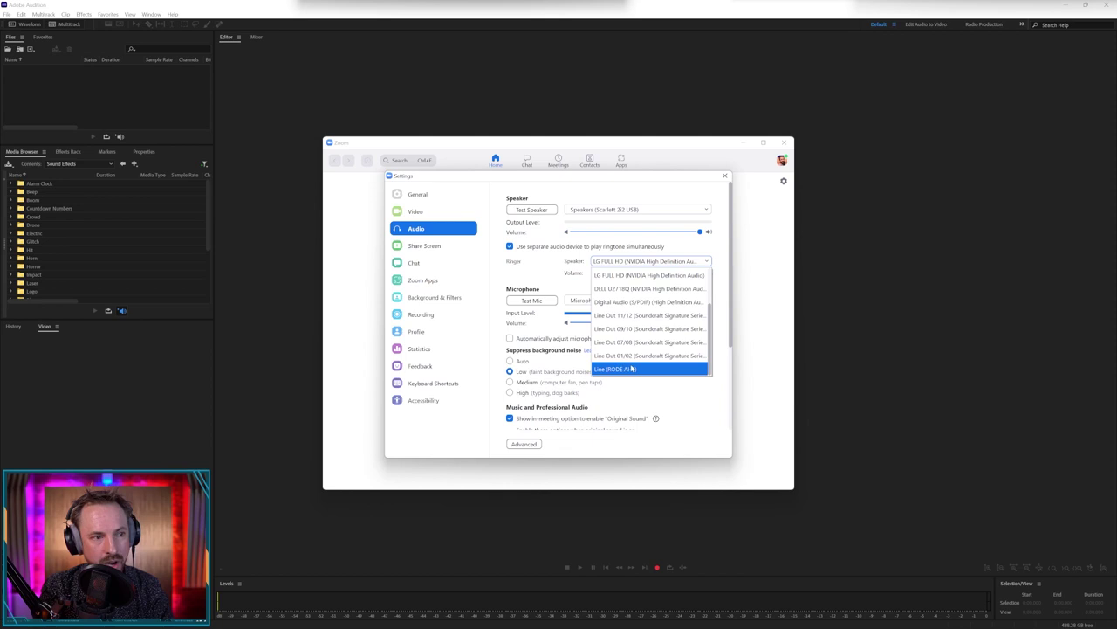
left_click(631, 369)
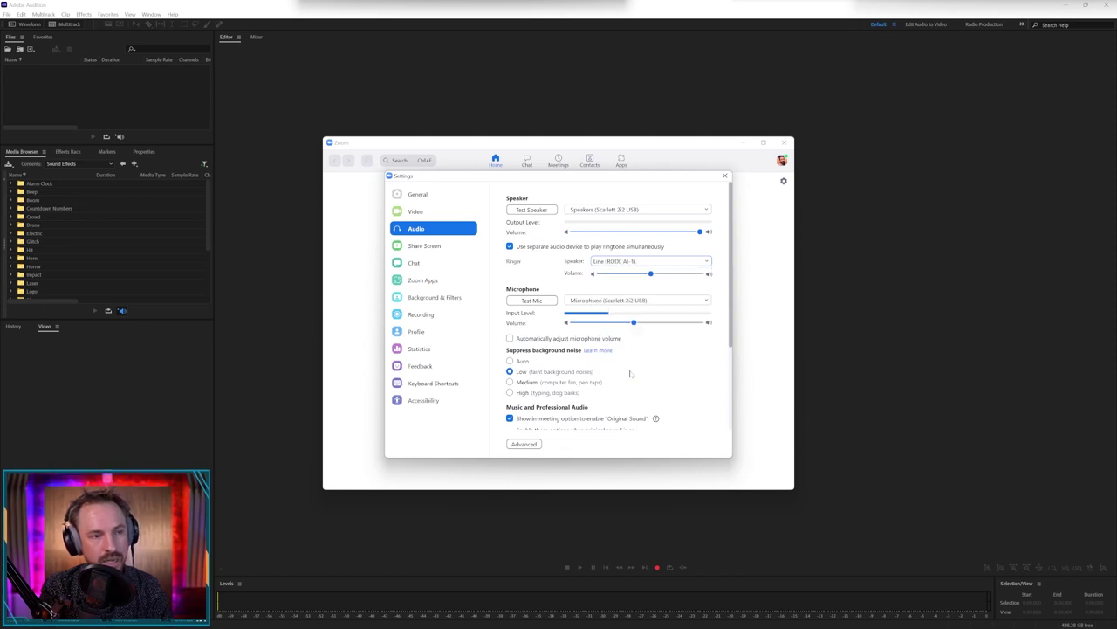
- Play the speaker test sound with the separate ringtone device enabled, and turn the separate ringtone device off
left_click(527, 211)
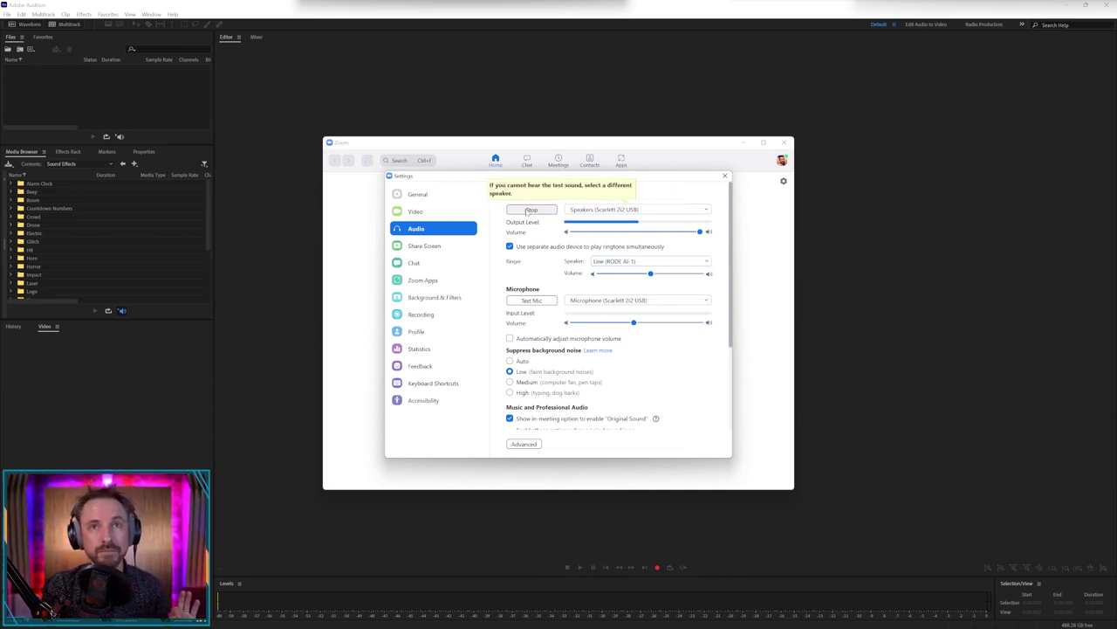
left_click(528, 211)
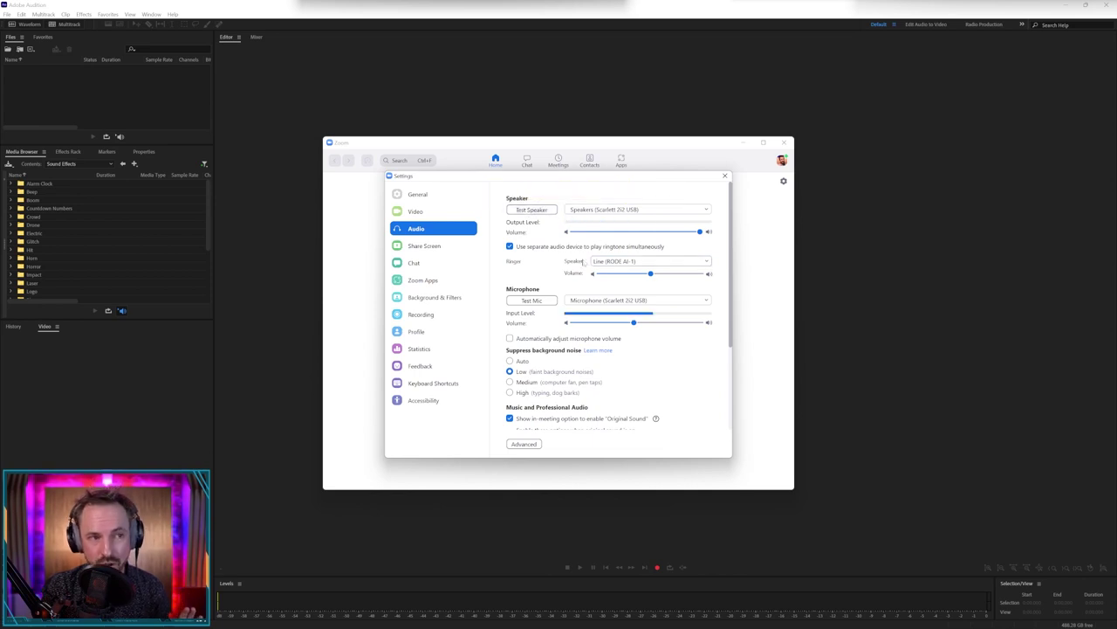
left_click(595, 260)
left_click(588, 255)
left_click(577, 249)
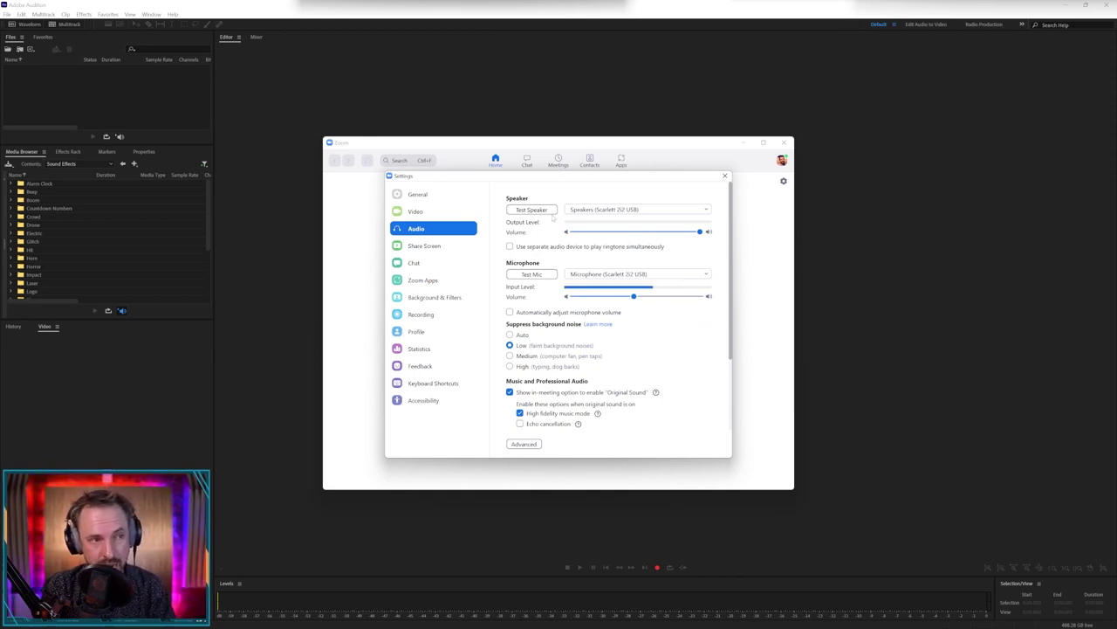
- Test the microphone and examine the background noise suppression, Music and Professional Audio, and meeting joining options
left_click(552, 213)
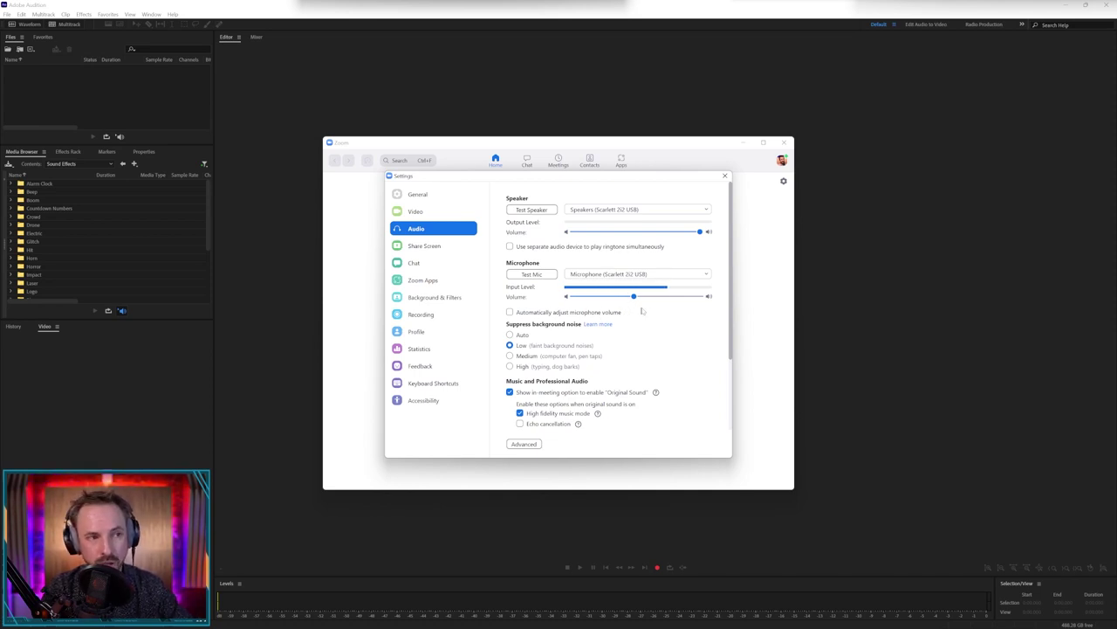
left_click(539, 274)
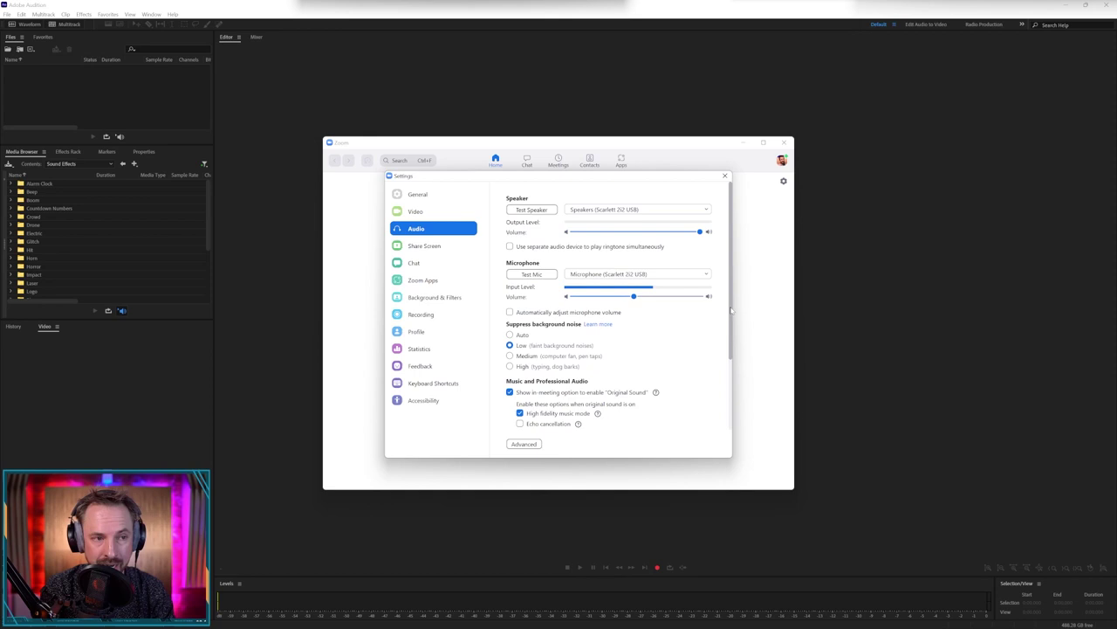
left_click_drag(732, 310, 725, 393)
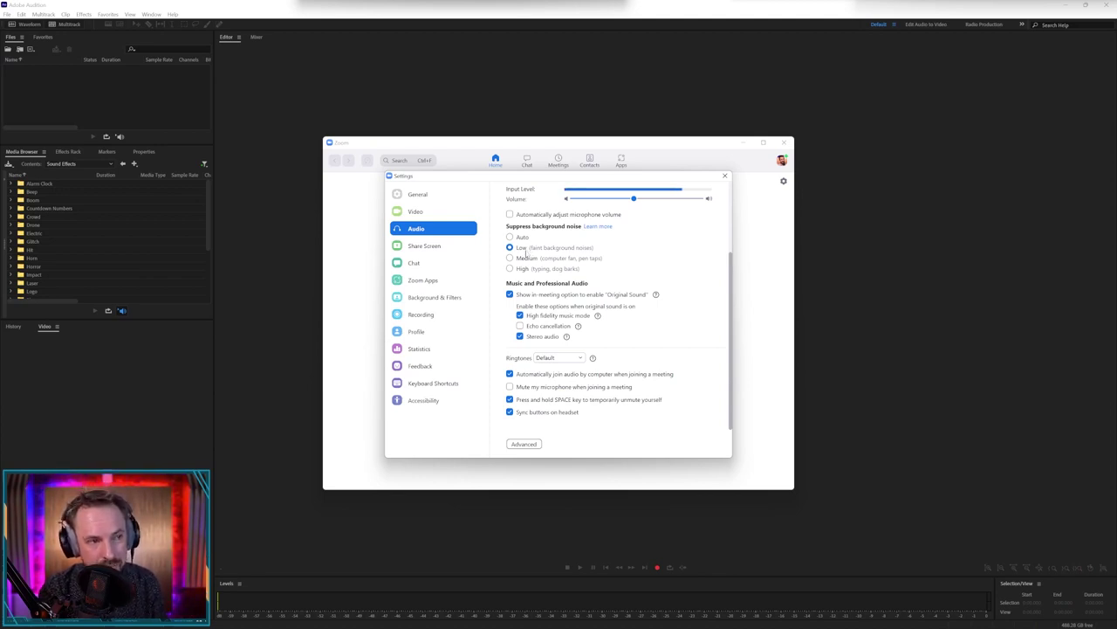
scroll(524, 253, "up", 1)
scroll(522, 253, "down", 1)
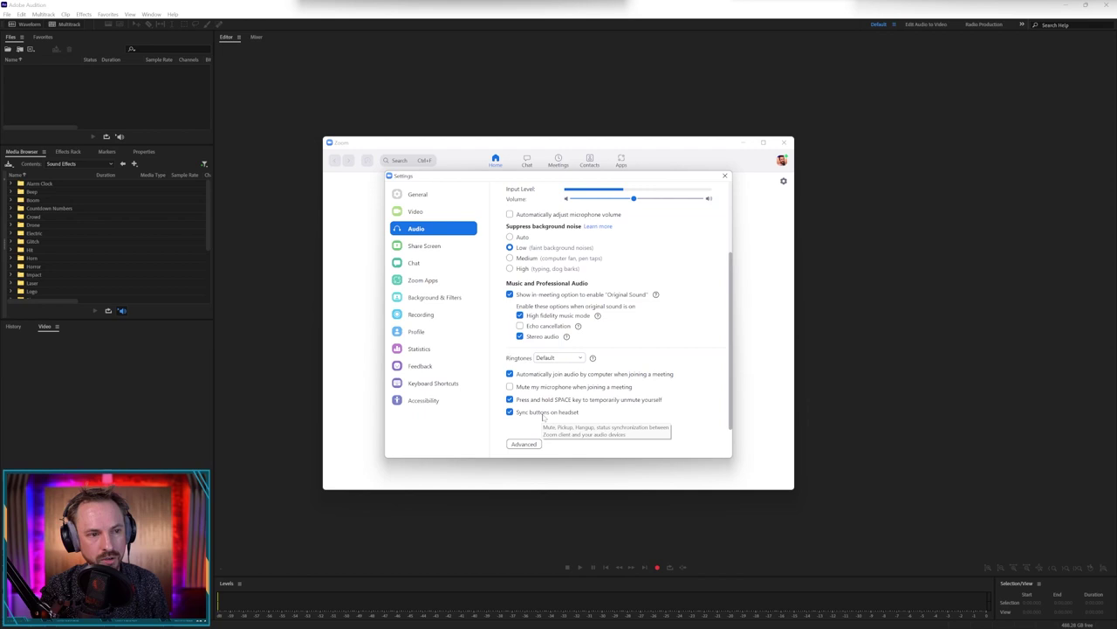
- Examine the advanced options for Windows driver signal processing and echo cancellation, and return to the main audio settings
left_click(526, 445)
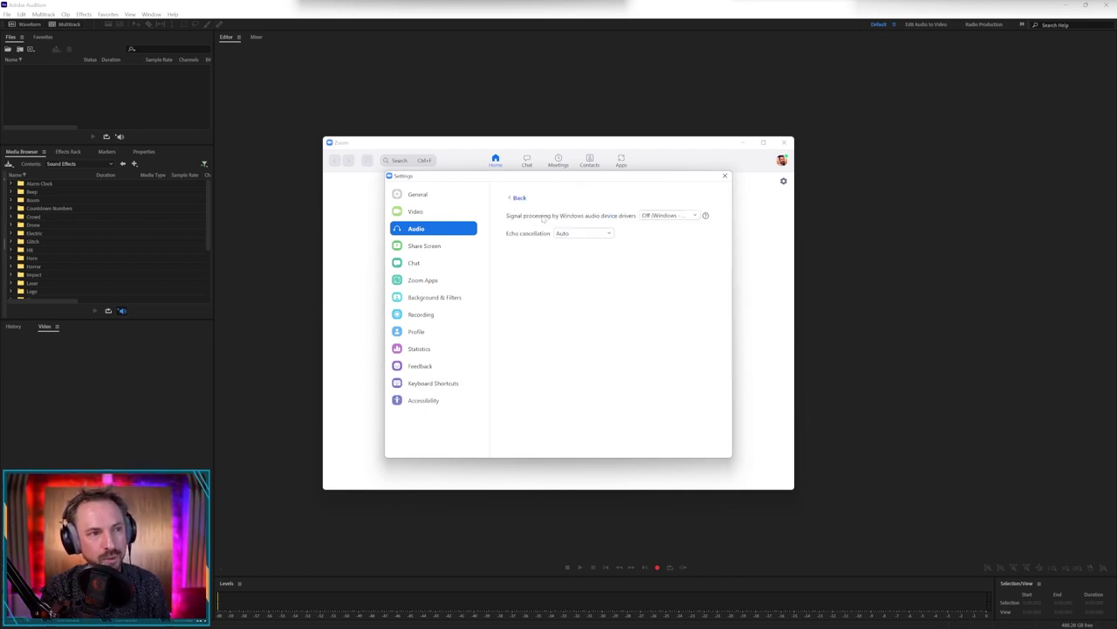
left_click(644, 215)
left_click(645, 216)
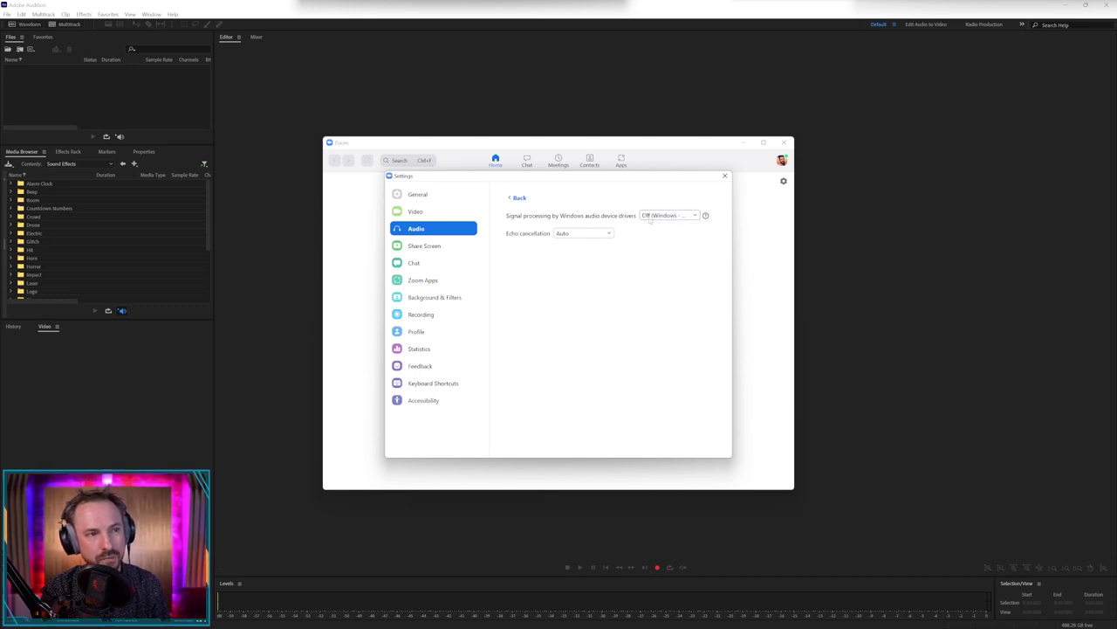
left_click(566, 234)
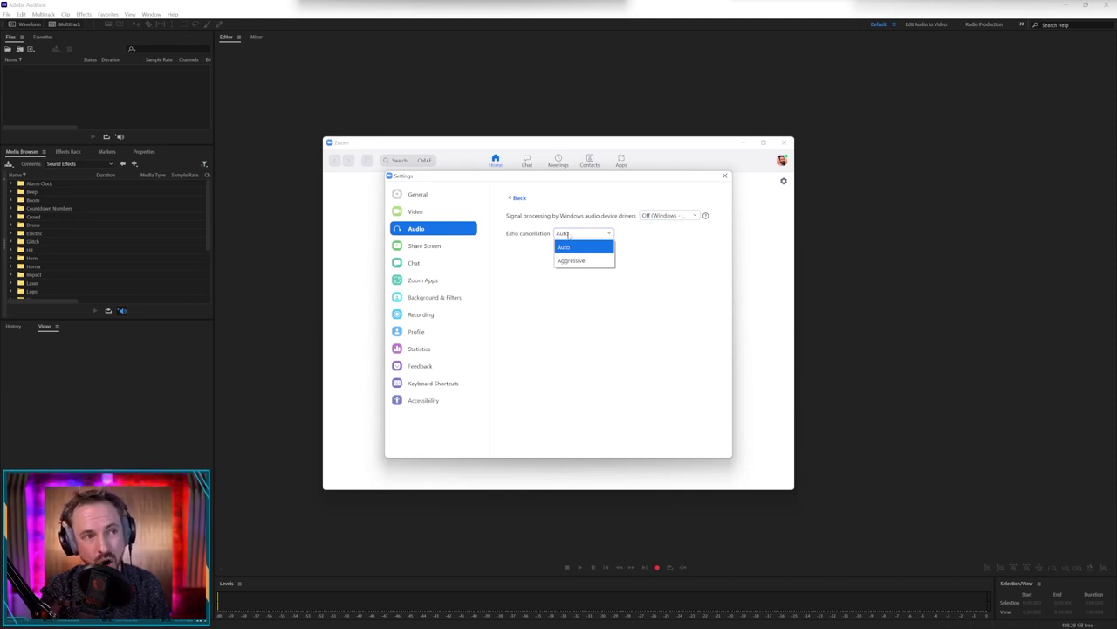
left_click(517, 197)
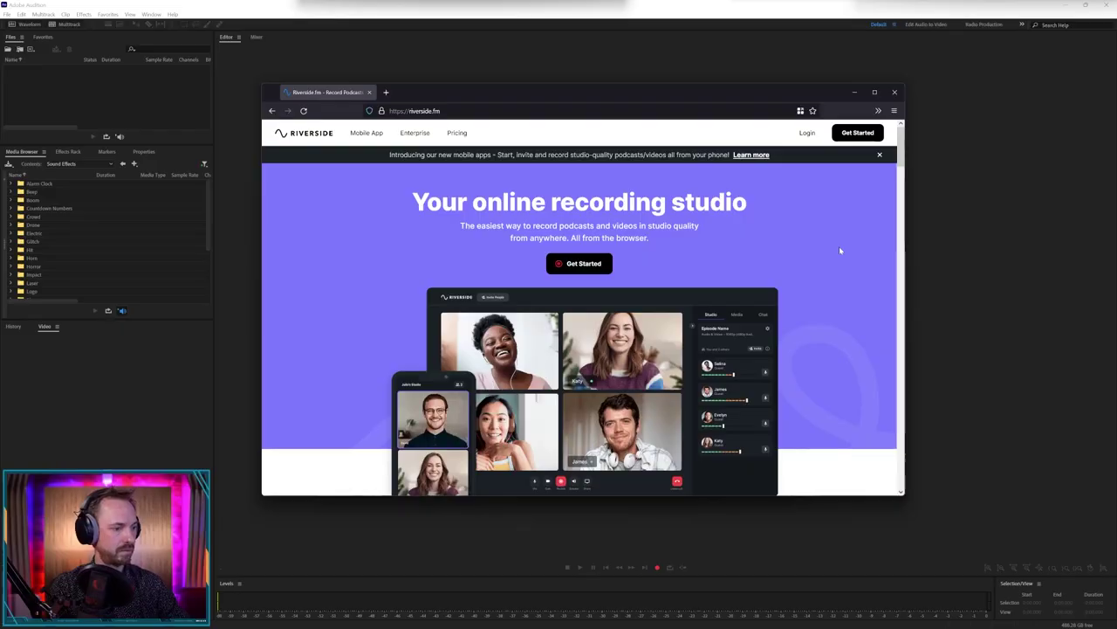
- In the web browser, look through the Riverside.fm homepage down to the Magic Editor section
scroll(840, 250, "down", 2)
scroll(840, 251, "down", 6)
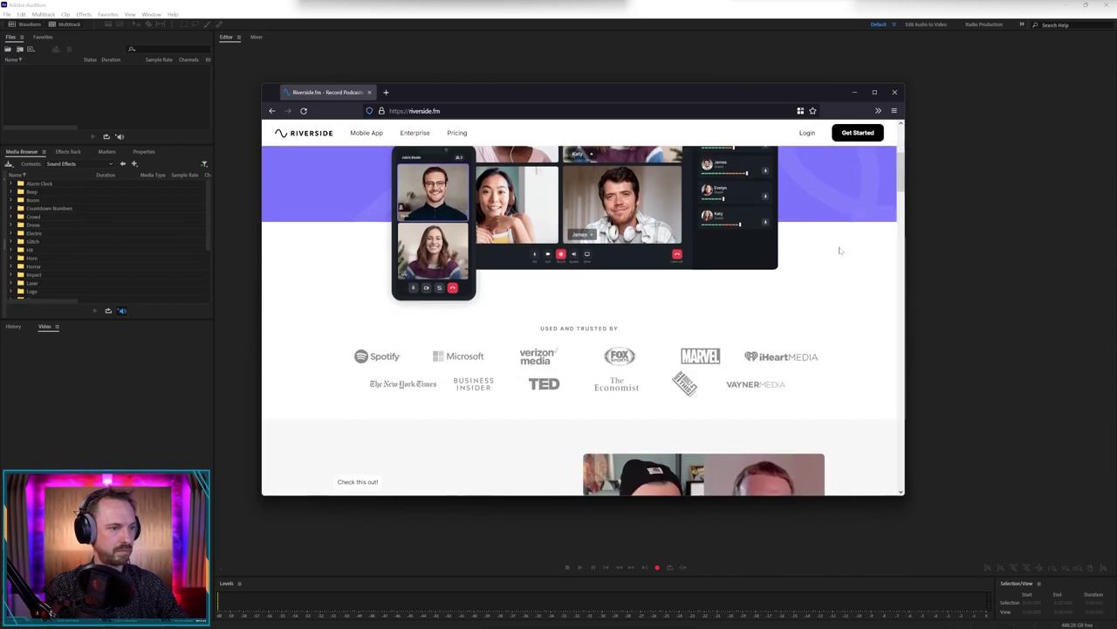
scroll(840, 251, "down", 8)
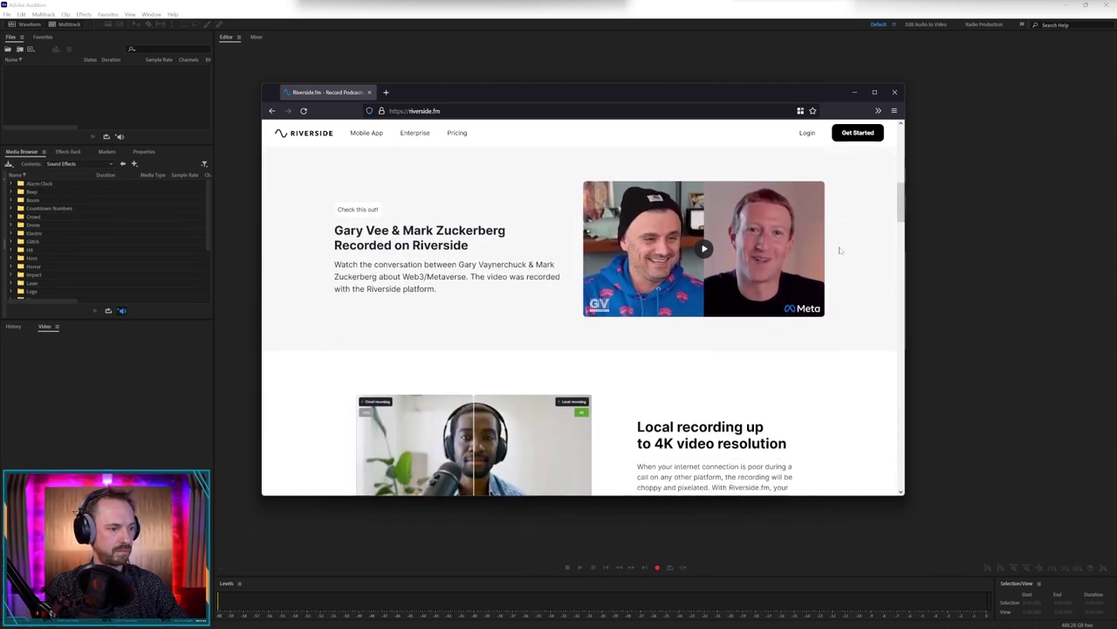
scroll(840, 250, "down", 10)
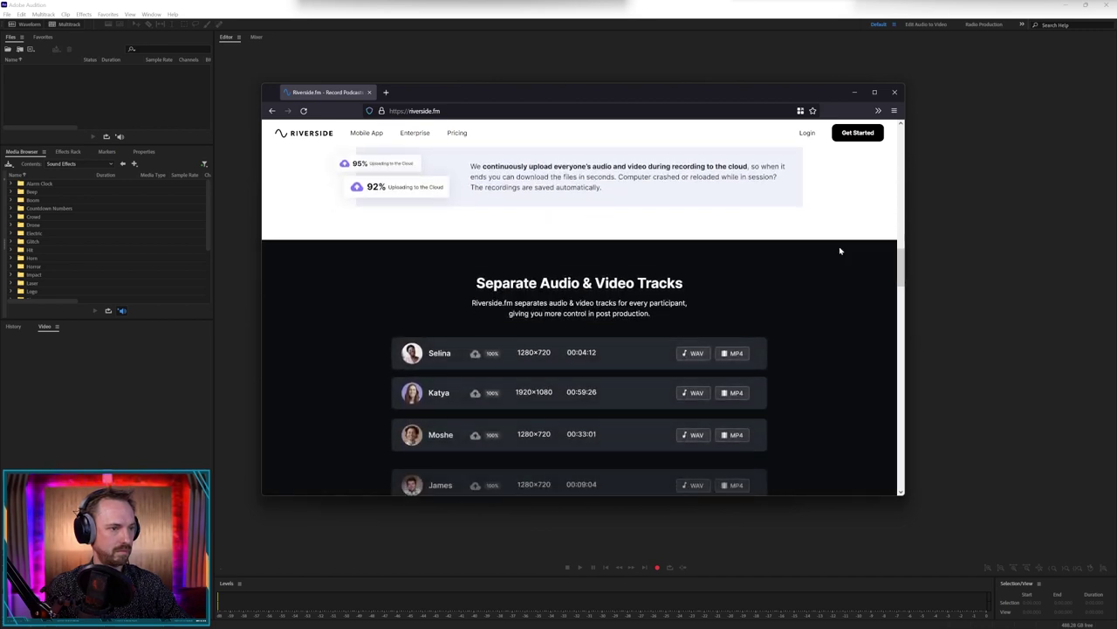
scroll(839, 250, "down", 8)
scroll(840, 250, "down", 1)
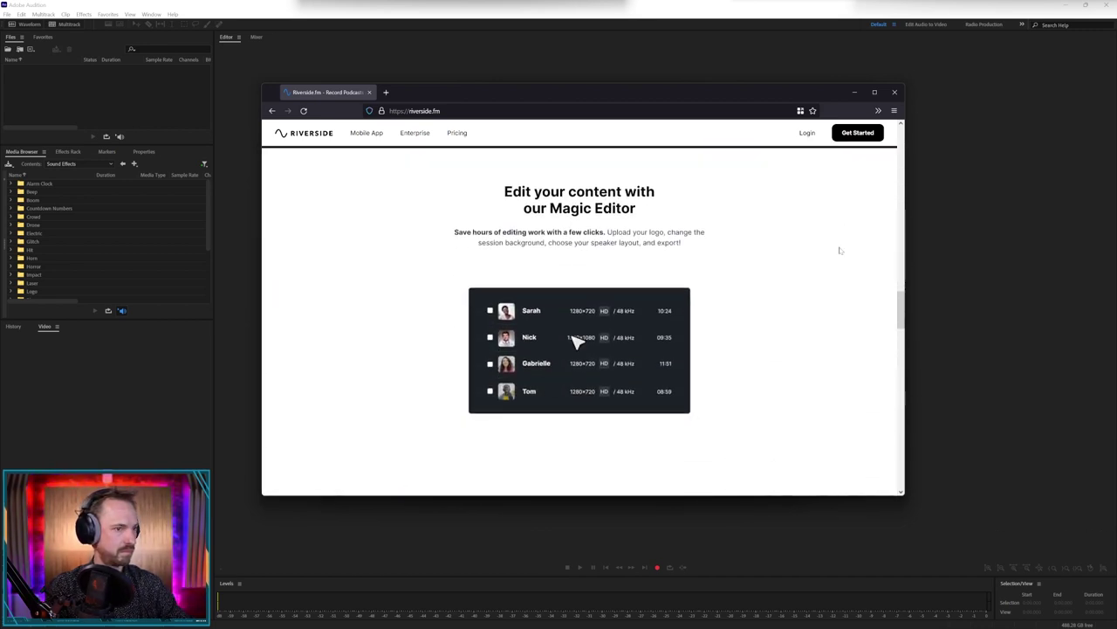